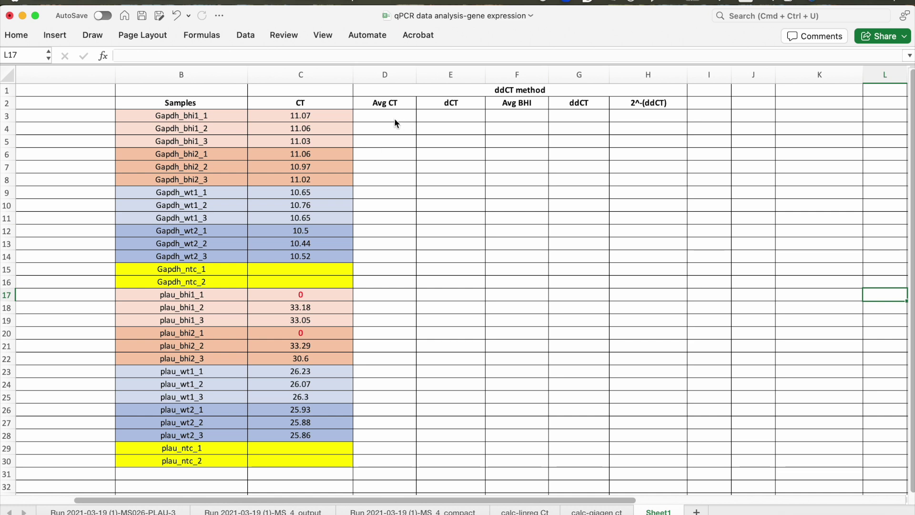
# Step: Paste the AVERAGE formulas into D3:D26 so Avg CT runs from 11.053 (Gapdh_bhi1) to 25.890 (plau_wt2)
pyautogui.click(380, 120)
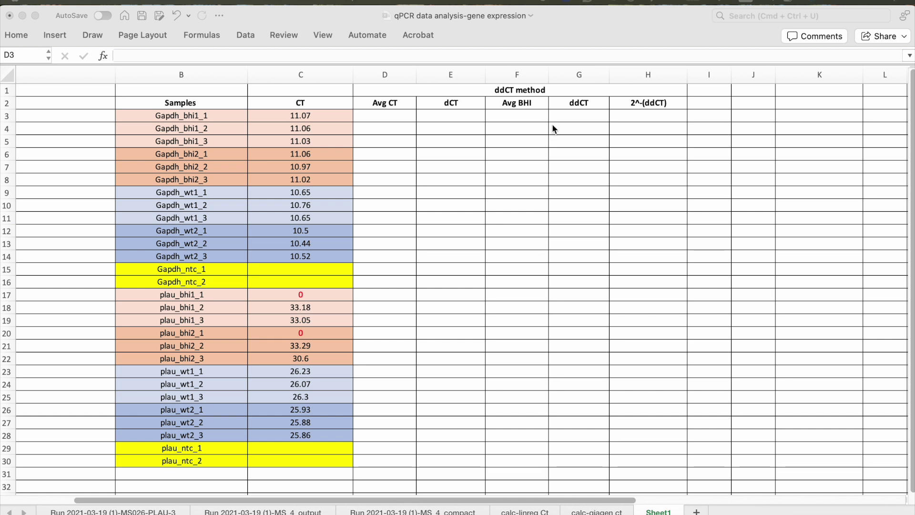
pyautogui.click(397, 115)
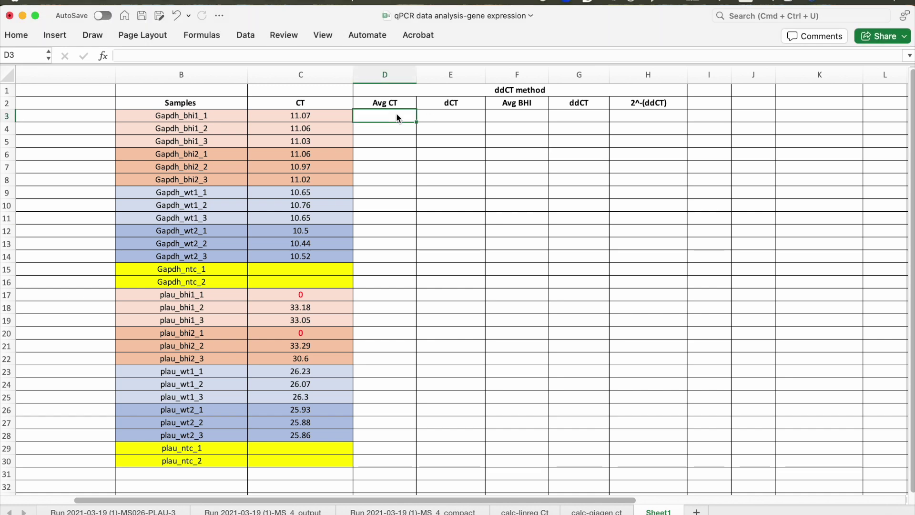
pyautogui.write('11.053   11.017   10.687   10.487     33.115   31.945   26.200   25.890')
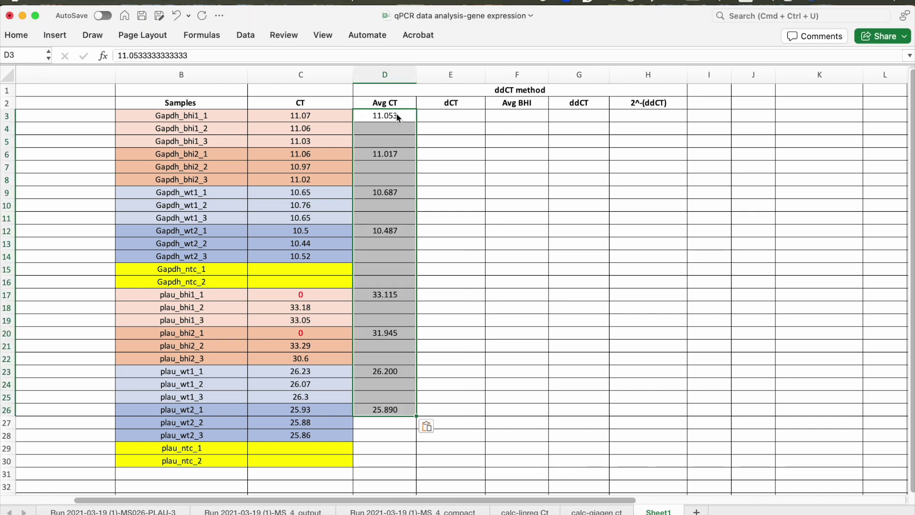
pyautogui.click(445, 116)
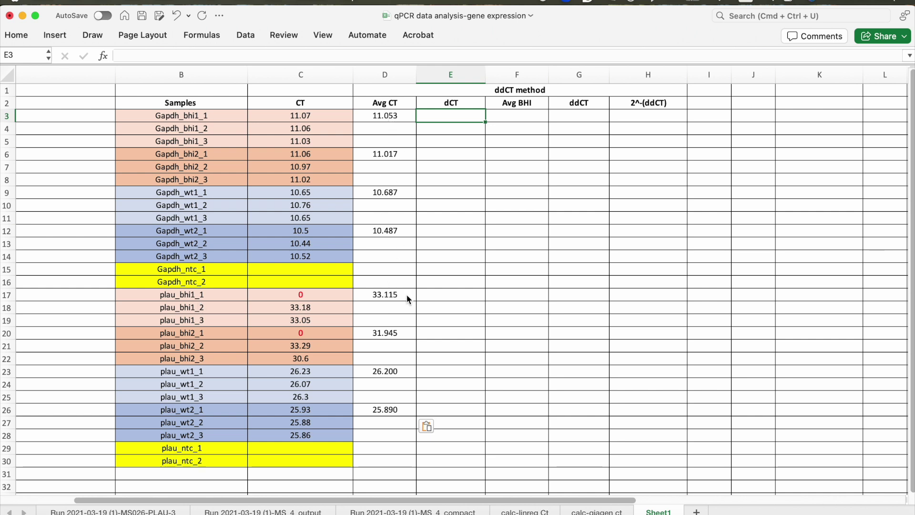
# Step: Paste the plau-minus-Gapdh dCT formulas into E17:E26, giving 22.062, 20.928, 15.513 and 15.403
pyautogui.click(454, 296)
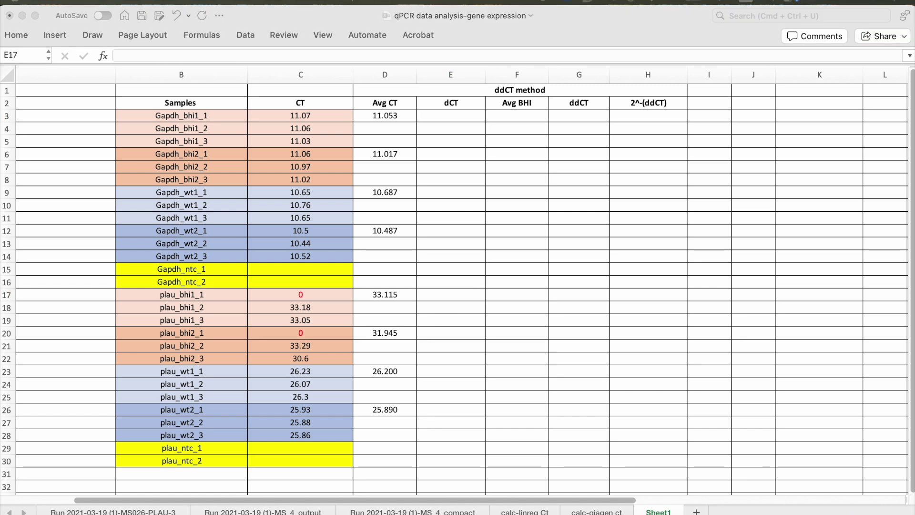
pyautogui.click(451, 296)
pyautogui.write('22.062   20.928   15.513   15.403')
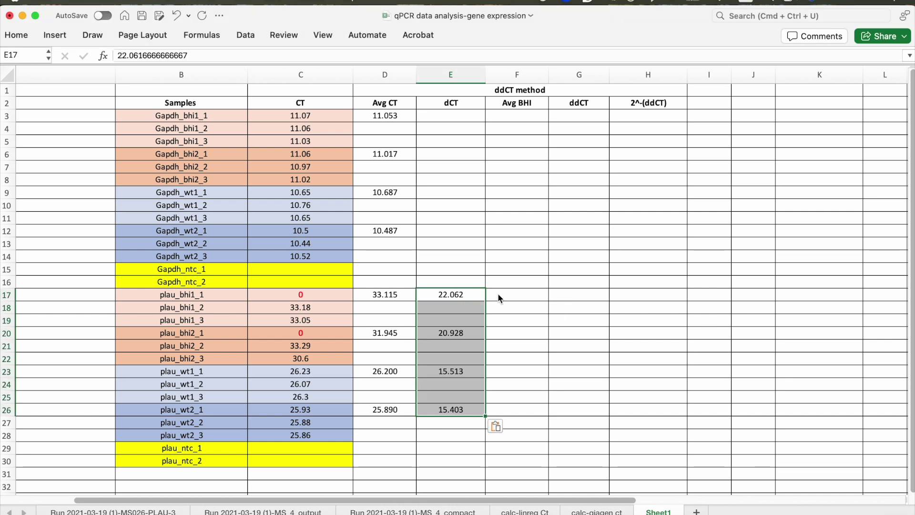
pyautogui.click(474, 294)
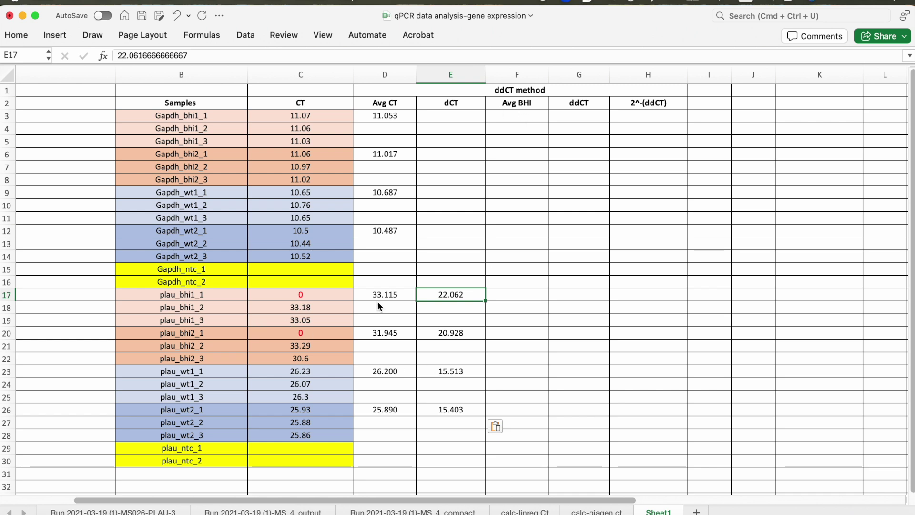
pyautogui.click(518, 296)
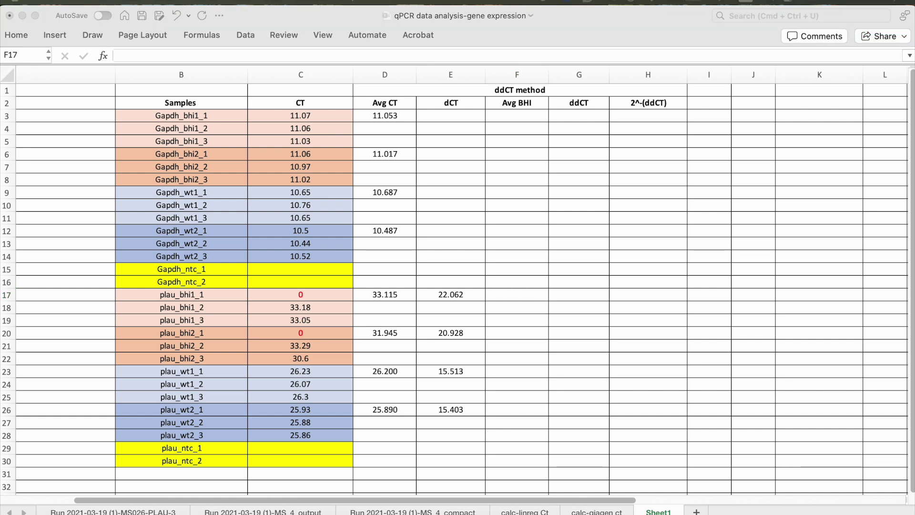
# Step: Paste the Avg BHI formula into F17, averaging the two BHI dCT values to 21.495
pyautogui.click(508, 296)
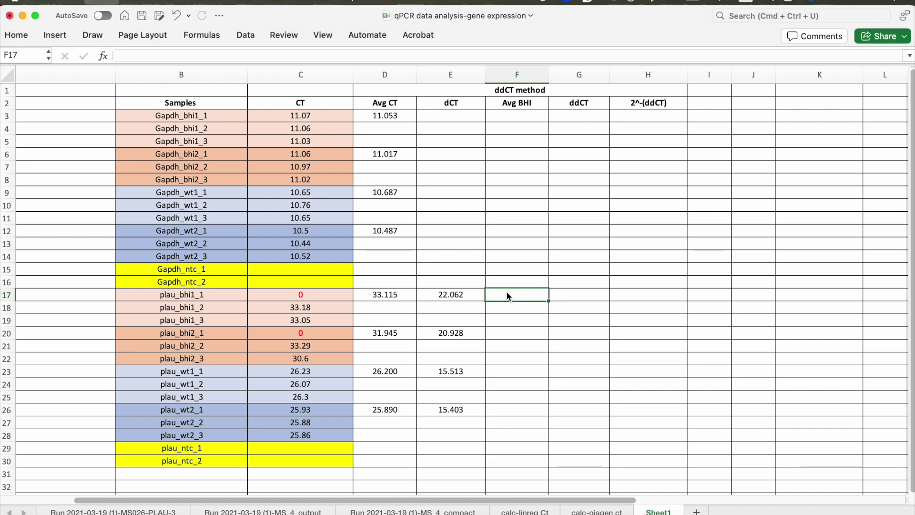
pyautogui.write('21.495')
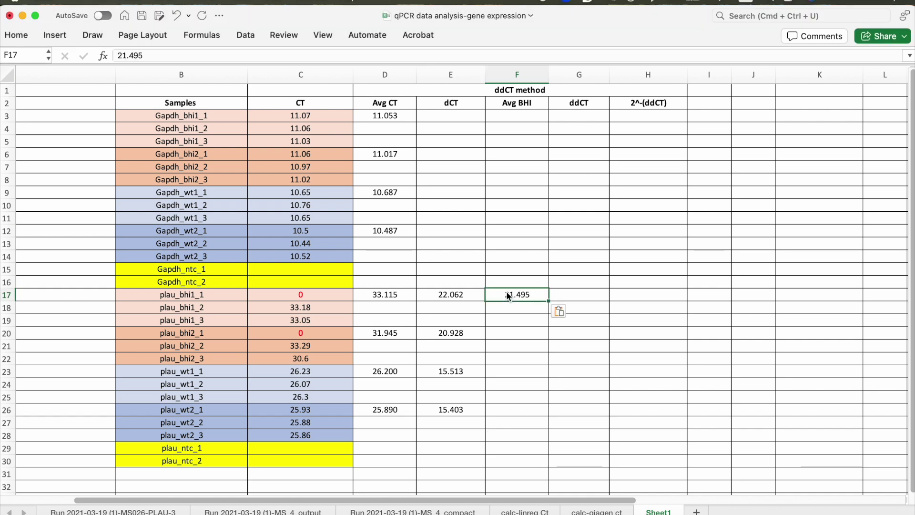
pyautogui.click(574, 299)
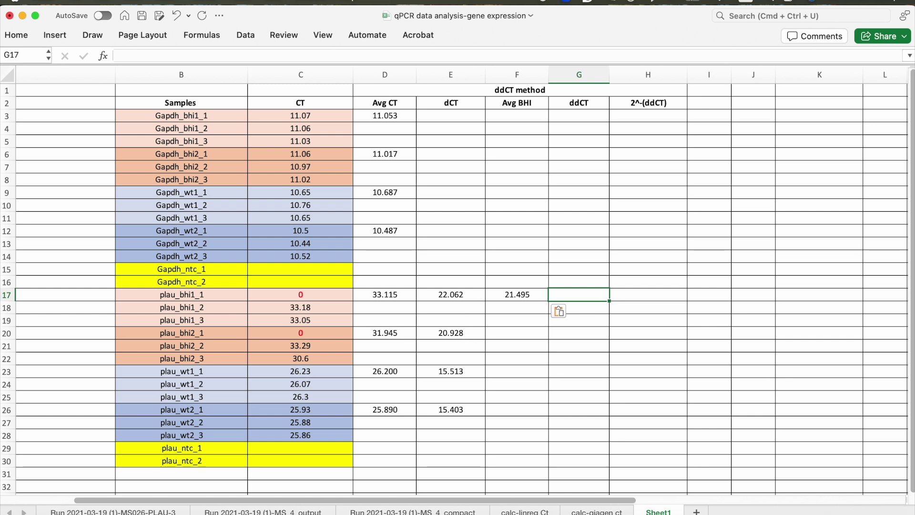
# Step: Paste the ddCT formulas into G17:G26, giving 0.567, -0.567, -5.982 and -6.092
pyautogui.press('super+Tab')
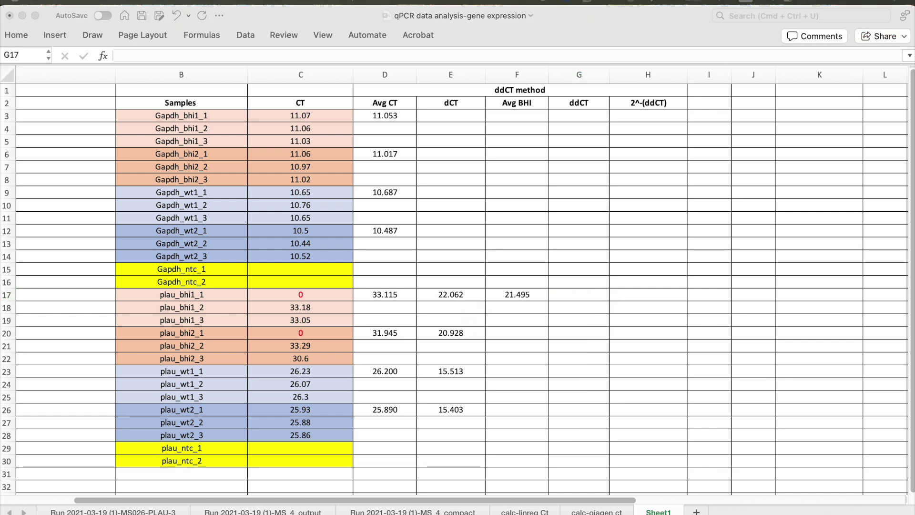
pyautogui.click(573, 291)
pyautogui.write('0.567   -0.567   -5.982   -6.092')
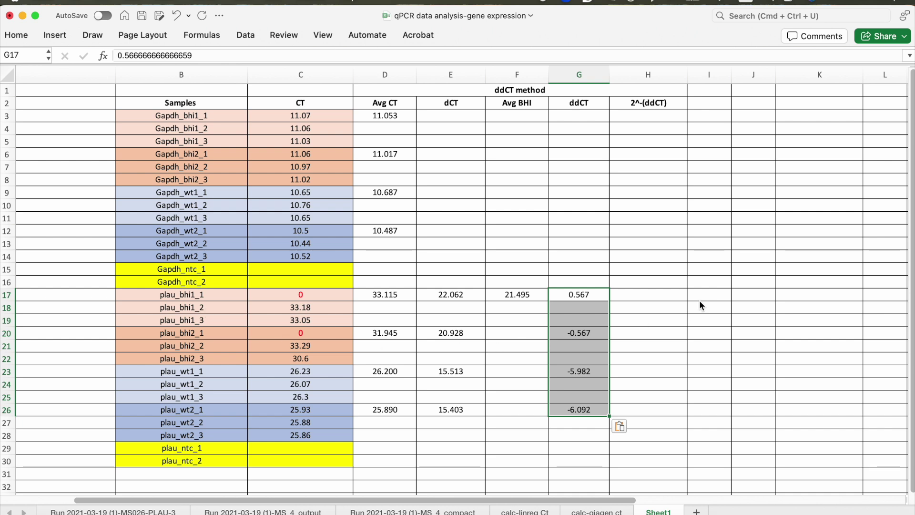
pyautogui.click(643, 298)
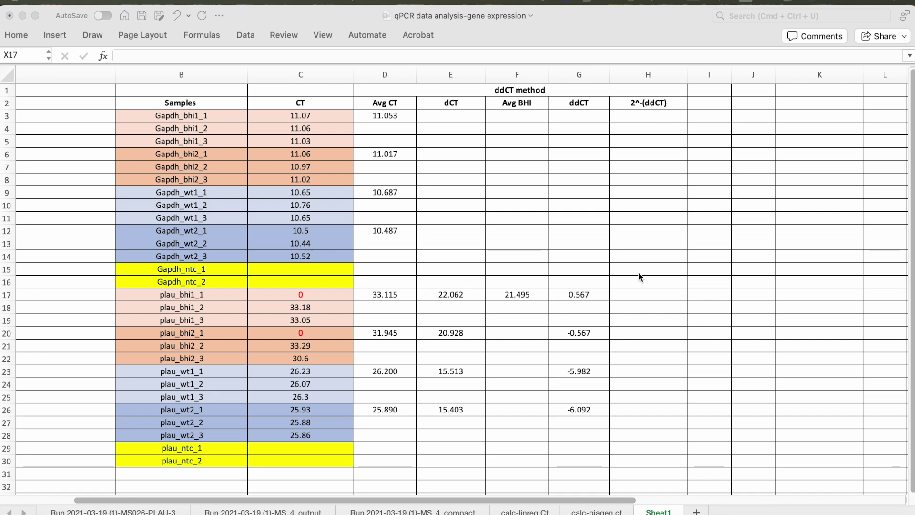
# Step: Paste the 2^-(ddCT) formulas, giving fold changes 0.675, 1.481, 63.192 and 68.198
pyautogui.click(645, 296)
pyautogui.press('super+v')
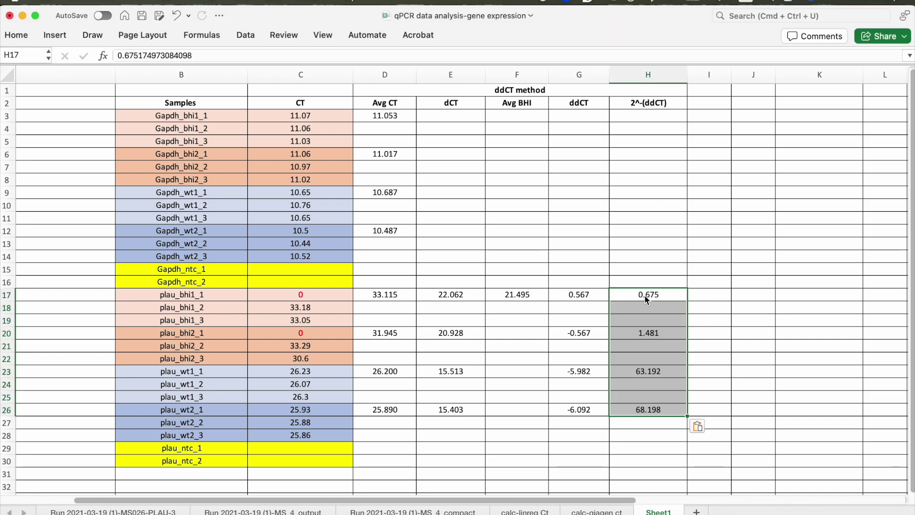
pyautogui.click(681, 295)
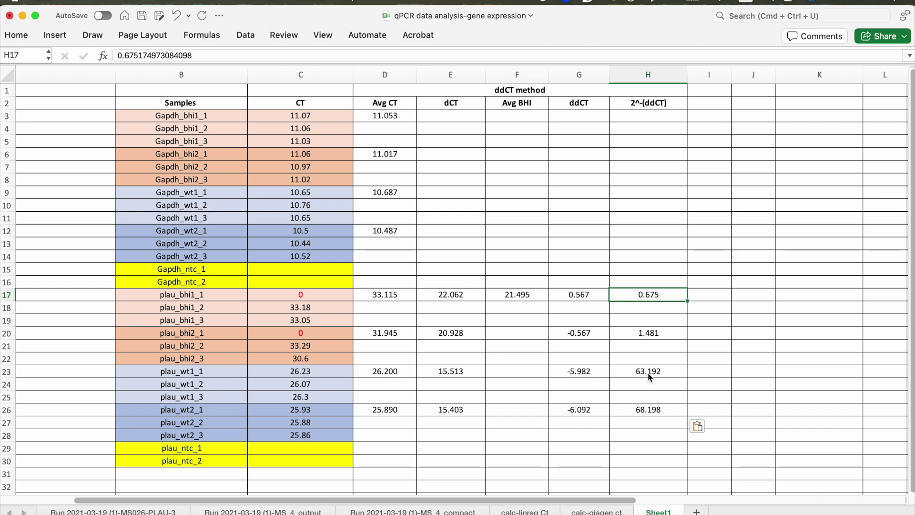
pyautogui.click(748, 299)
pyautogui.hscroll(3, 748, 299)
pyautogui.scroll(-1, 748, 299)
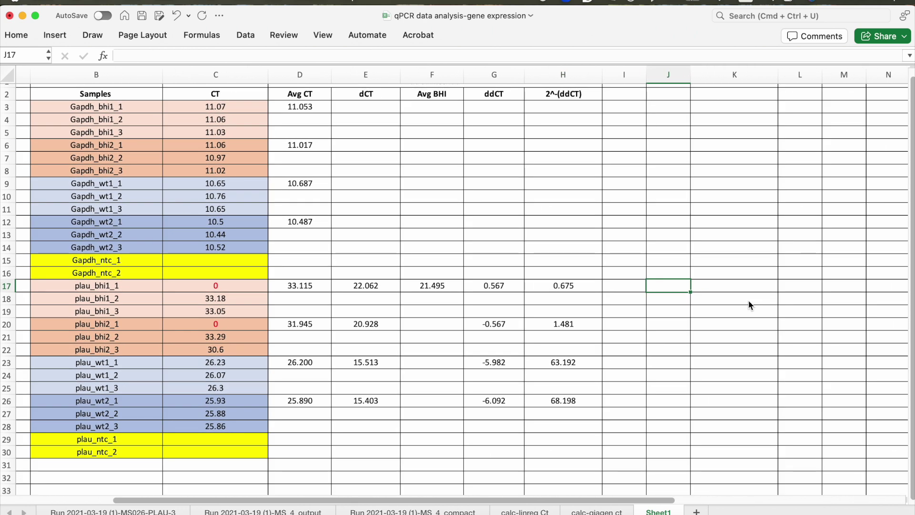
pyautogui.hscroll(3, 748, 300)
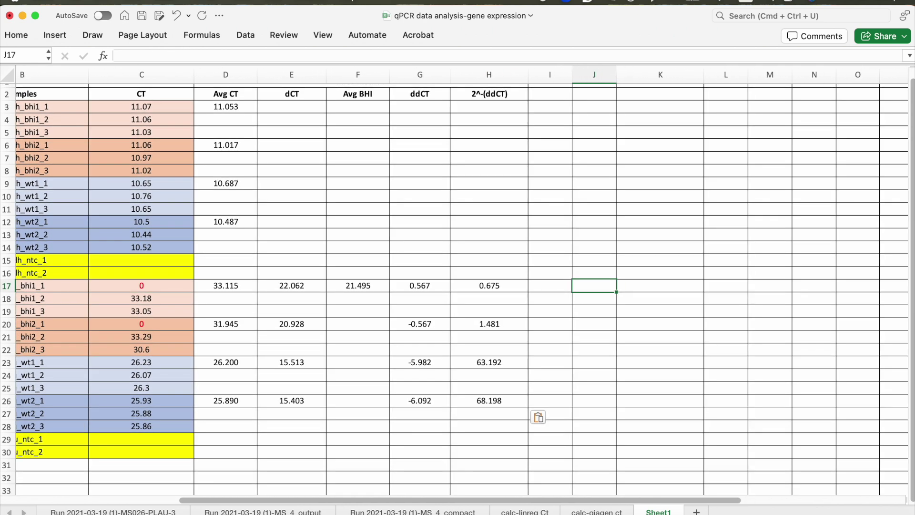
pyautogui.press('super+Tab')
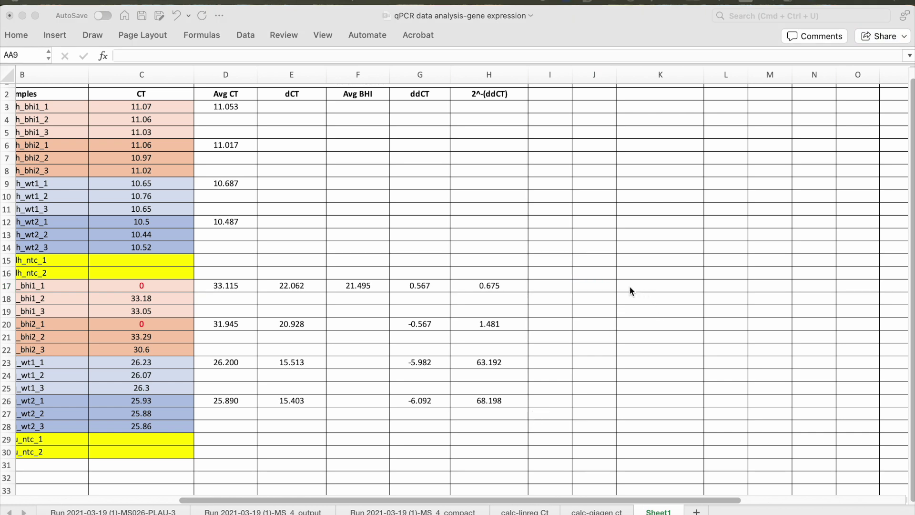
# Step: Paste the Gene/Fold change table at J17 and enter 0.7 for gapdh1 and 1.5 for gapdh2
pyautogui.click(600, 282)
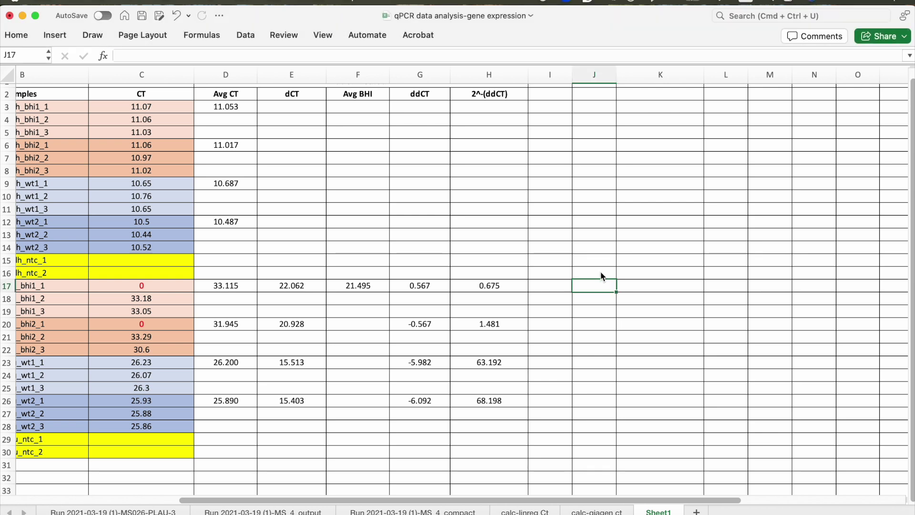
pyautogui.write('Gene\tFold change gapdh1\t gapdh2\t plau1\t plau2')
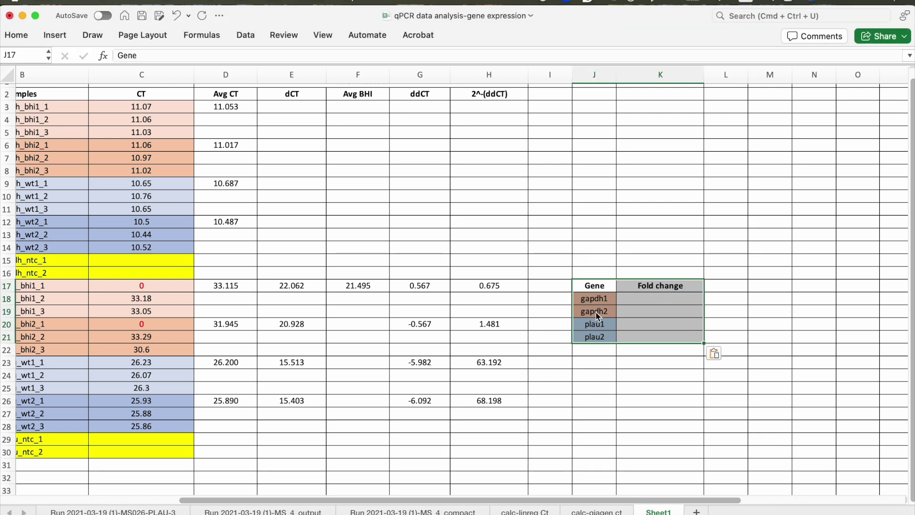
pyautogui.click(648, 302)
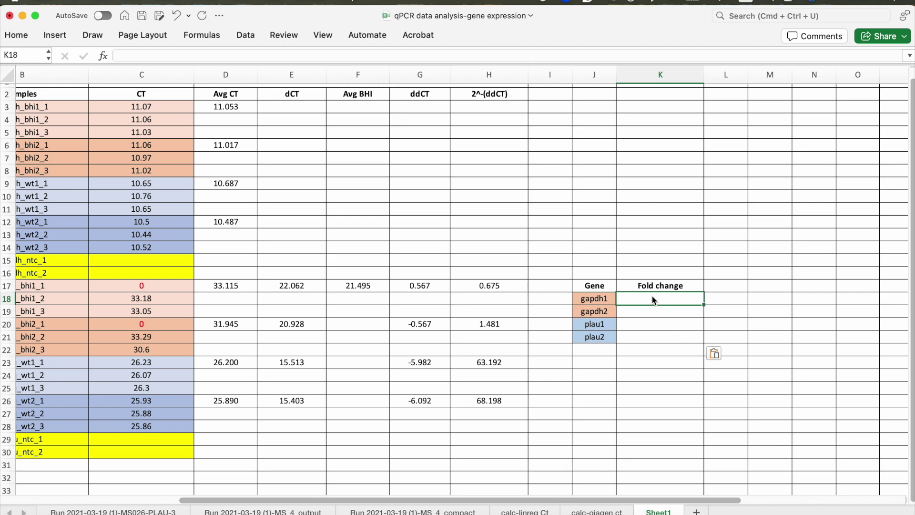
pyautogui.write('0.')
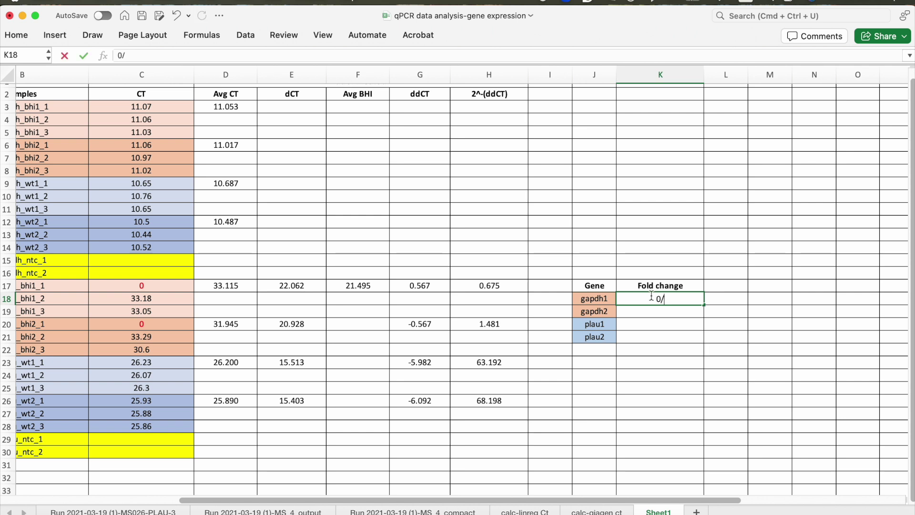
pyautogui.write('7')
pyautogui.press('Return')
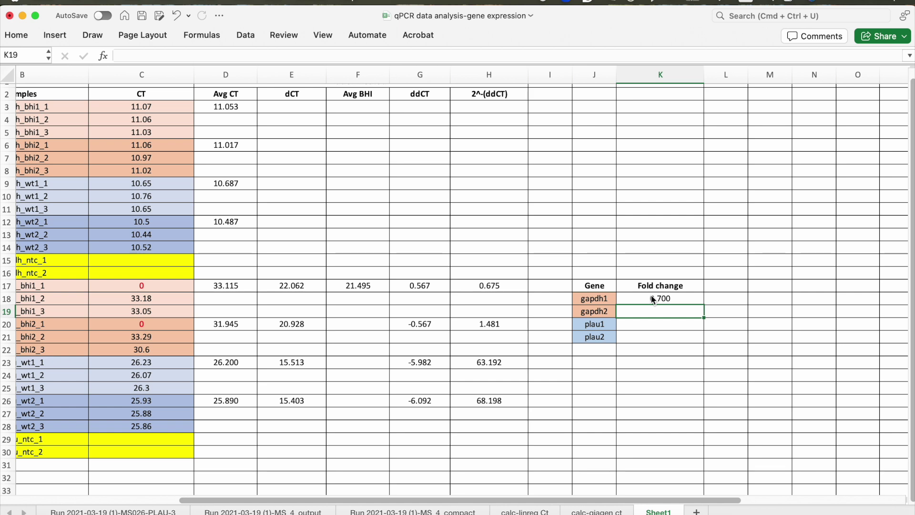
pyautogui.write('1.5')
pyautogui.press('Return')
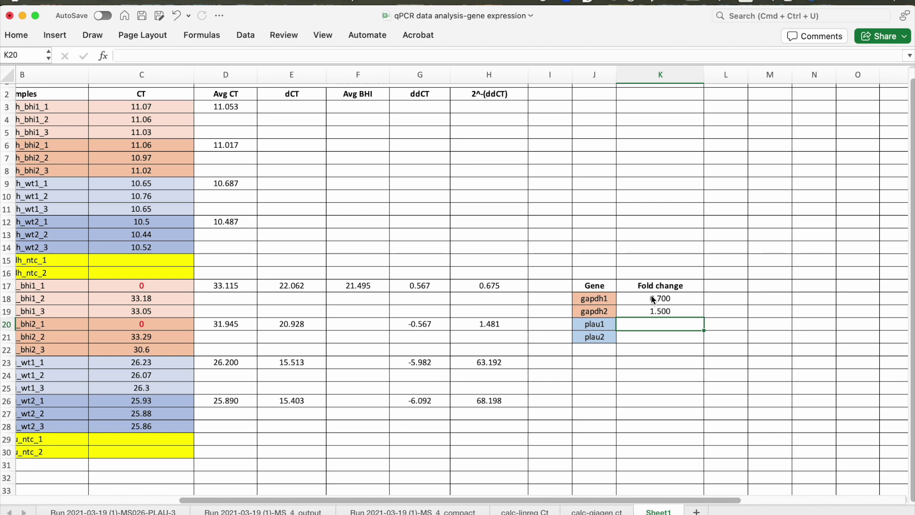
# Step: Enter 63.2 for plau1 and 68.2 for plau2, then select J18:K21 for charting
pyautogui.write('63.2')
pyautogui.press('Return')
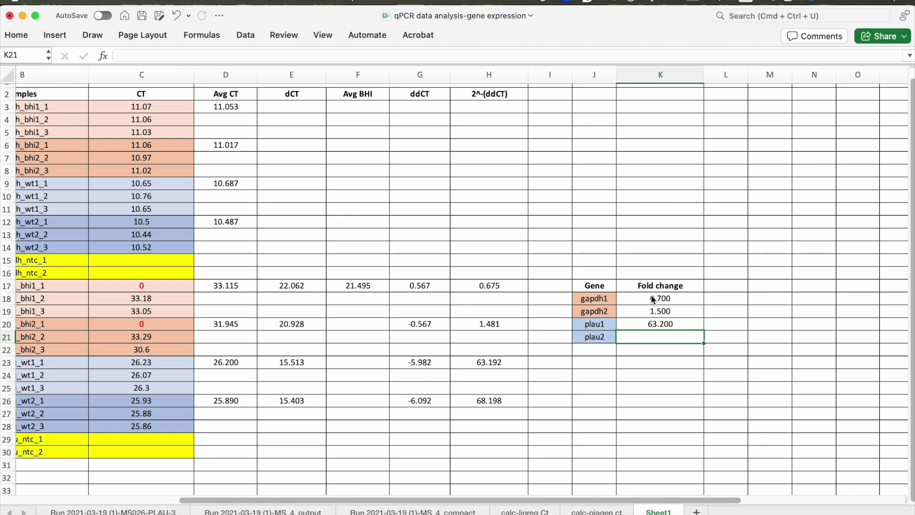
pyautogui.write('68.2')
pyautogui.click(688, 364)
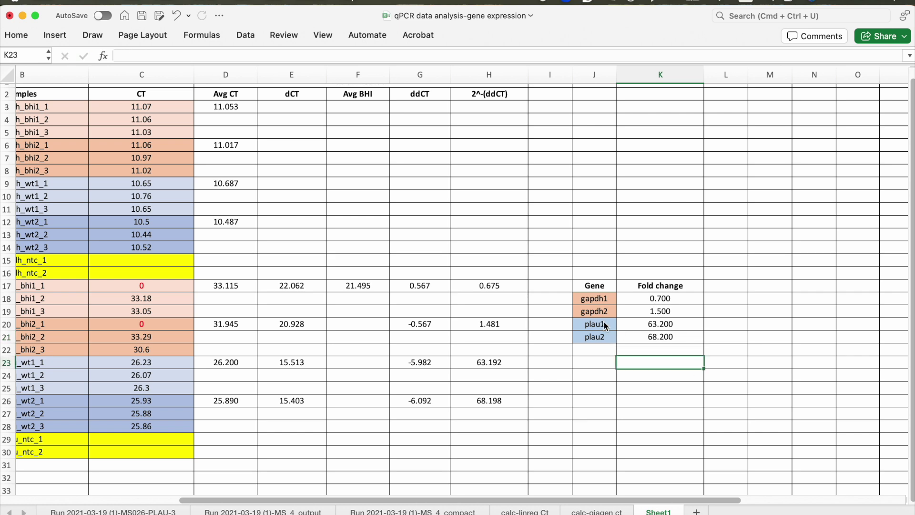
pyautogui.moveTo(594, 301); pyautogui.dragTo(649, 336)
pyautogui.hscroll(5, 649, 337)
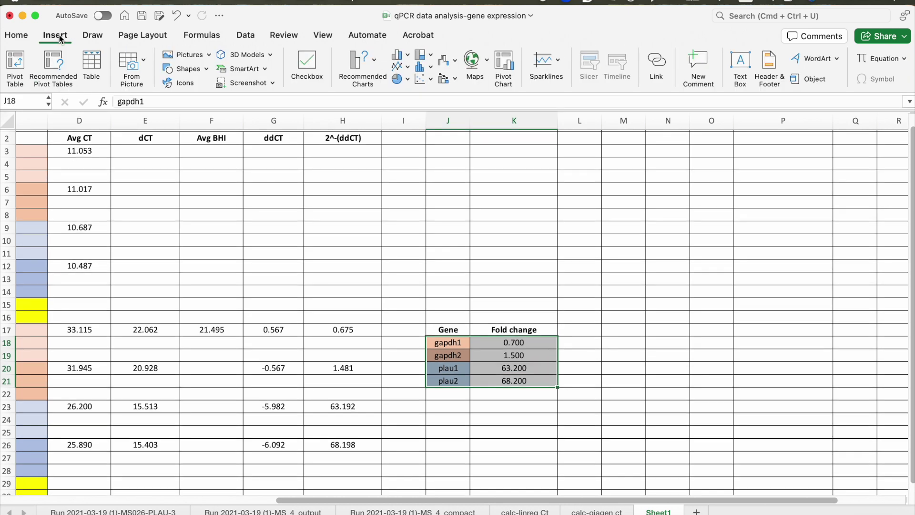
# Step: Insert a 2D clustered column chart of fold change per gene and move it beside the table
pyautogui.click(59, 34)
pyautogui.click(404, 58)
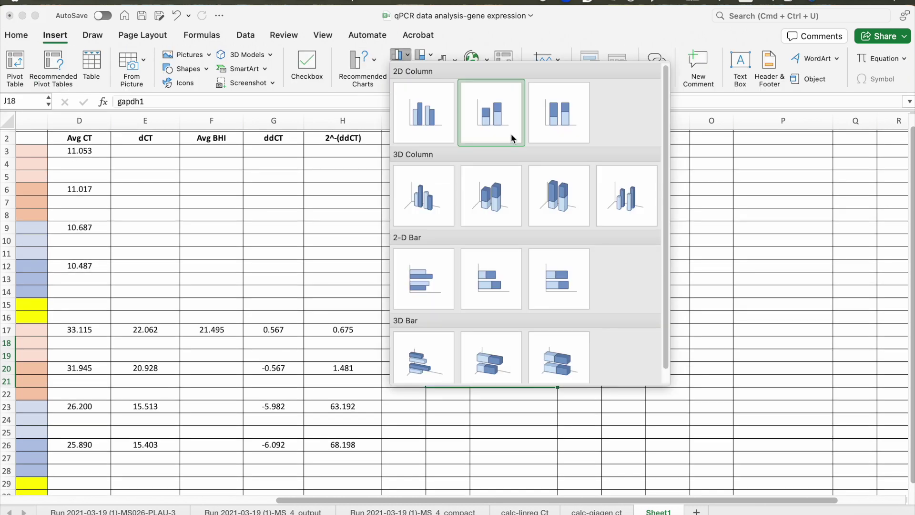
pyautogui.click(421, 122)
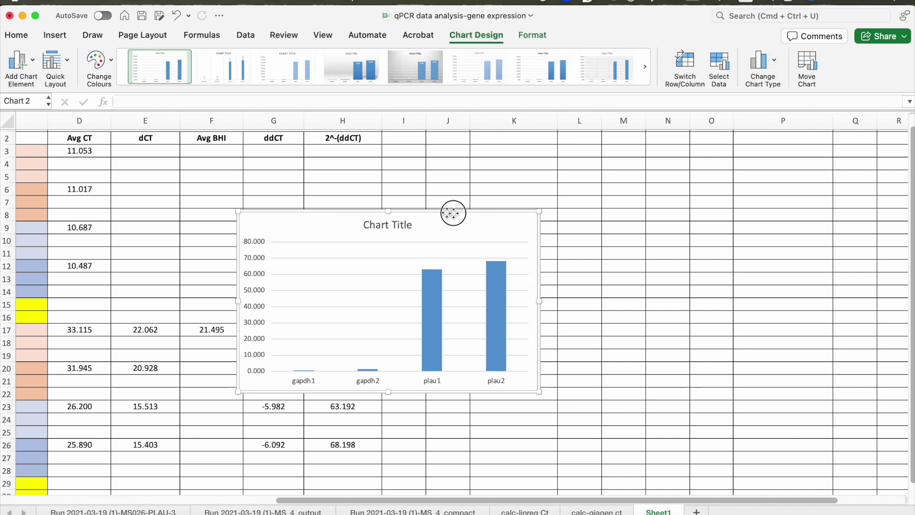
pyautogui.moveTo(454, 210); pyautogui.dragTo(773, 248)
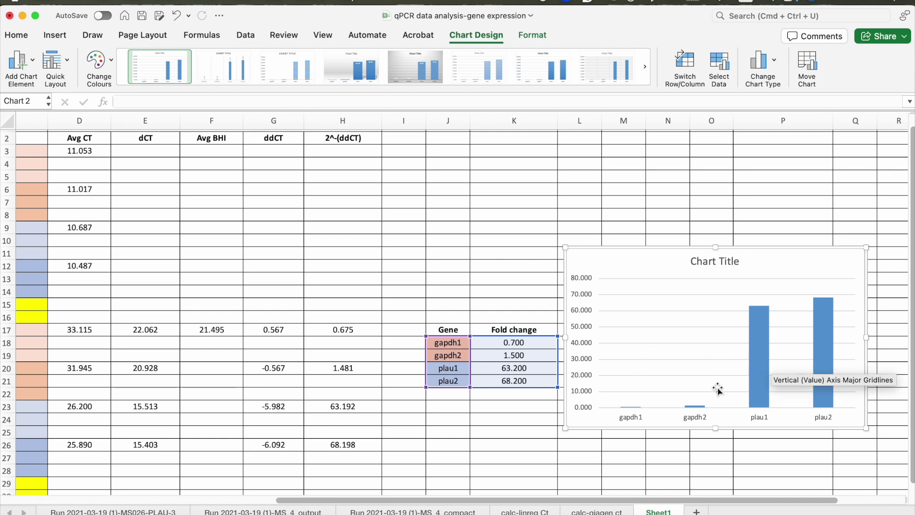
# Step: Replace the default 'Chart Title' with 'plau gene expression'
pyautogui.click(714, 261)
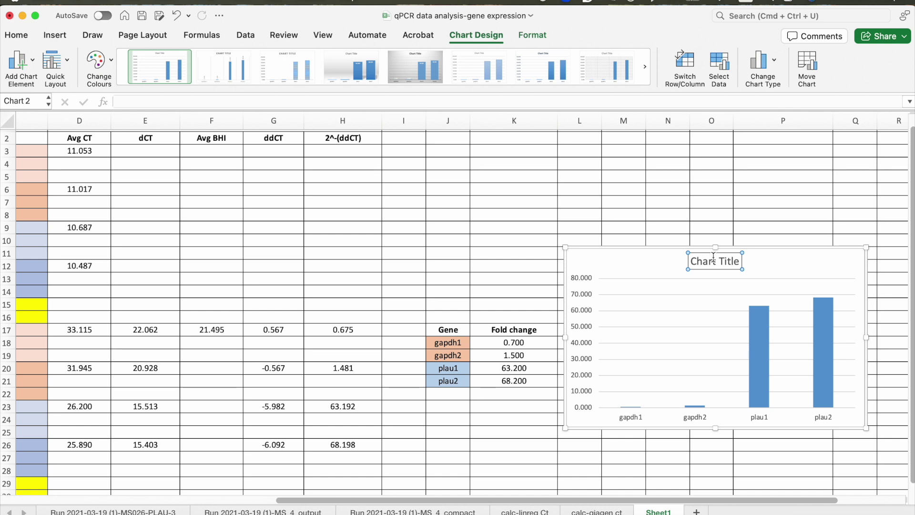
pyautogui.click(714, 257)
pyautogui.write('plau gene ')
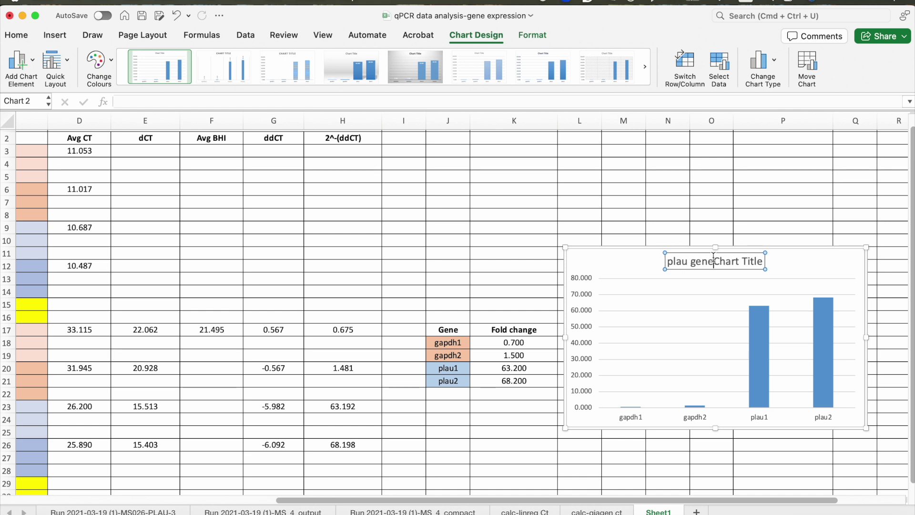
pyautogui.write('expression')
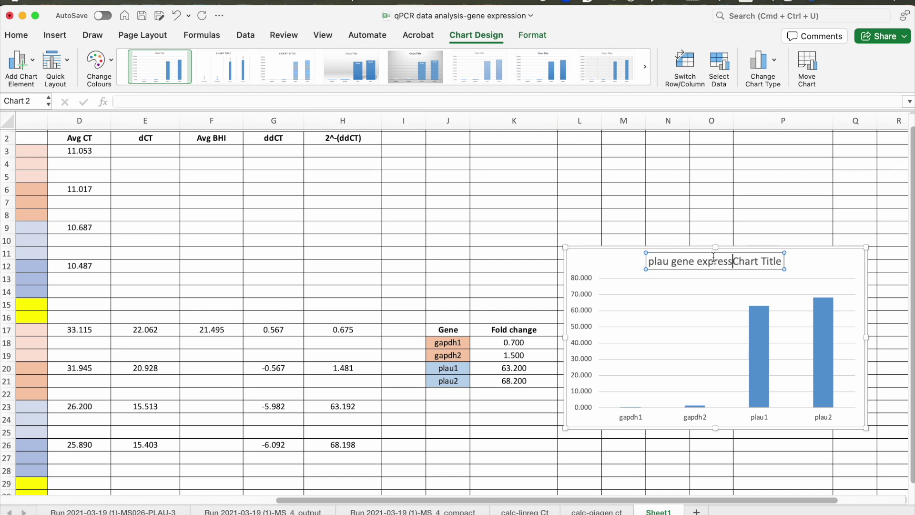
pyautogui.press('Delete')
pyautogui.press('Delete')
pyautogui.press('Delete')
pyautogui.press('Delete')
pyautogui.press('Delete')
pyautogui.press('Delete')
pyautogui.press('Delete')
pyautogui.press('Delete')
pyautogui.press('Delete')
pyautogui.press('Delete')
pyautogui.press('Delete')
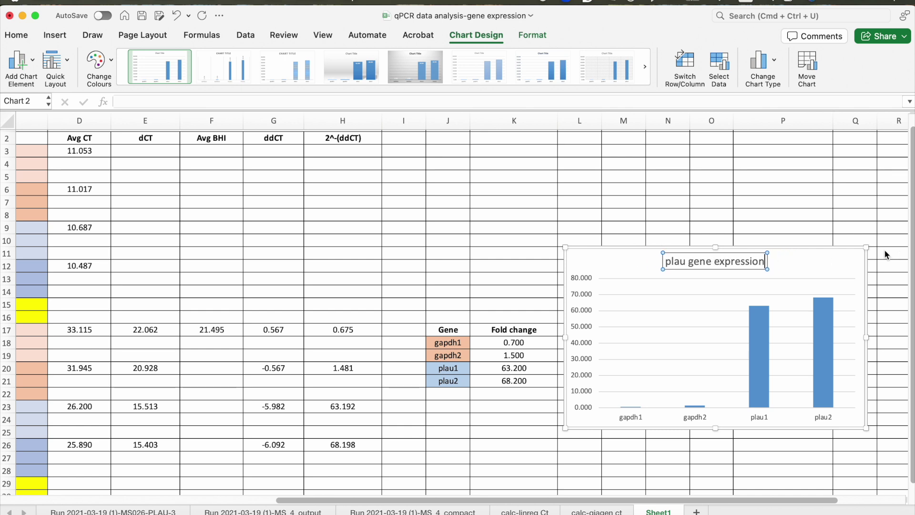
pyautogui.click(822, 249)
pyautogui.press('super+Tab')
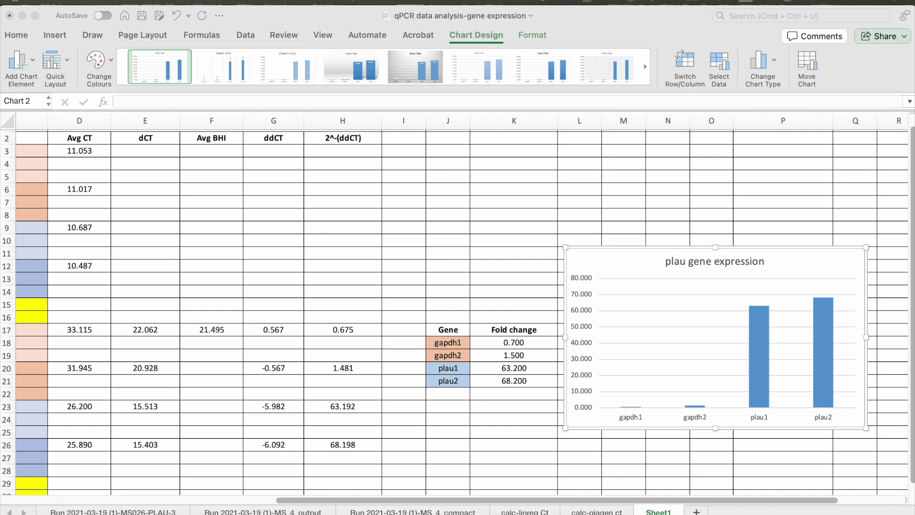